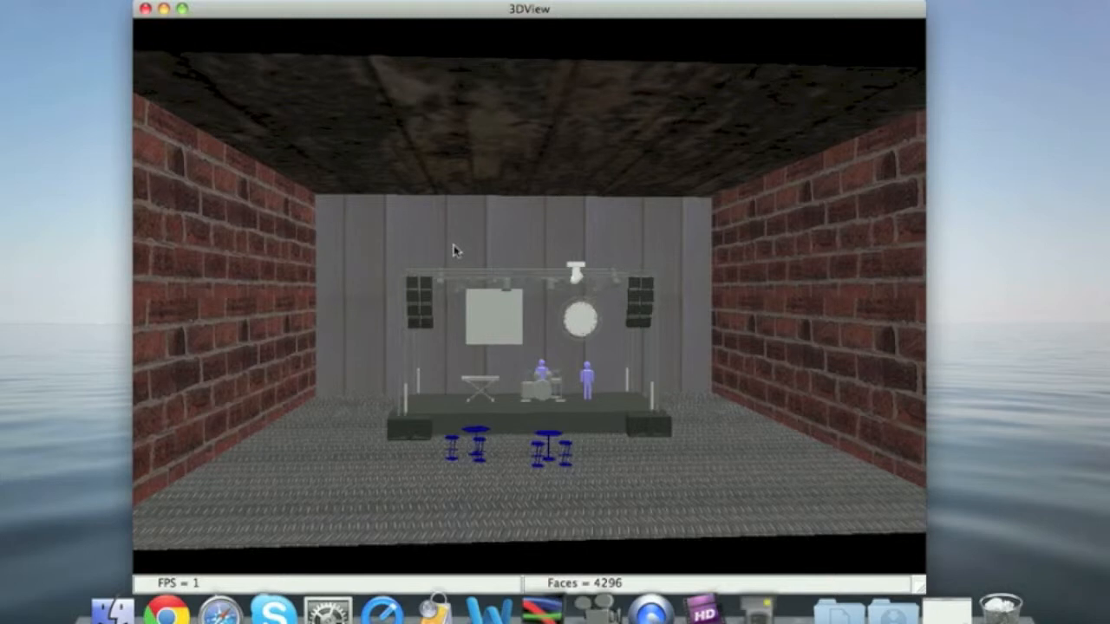
In the stage settings, switch the back wall's texture from wood1.png to the custom texture option without choosing an image file
right_click(630, 110)
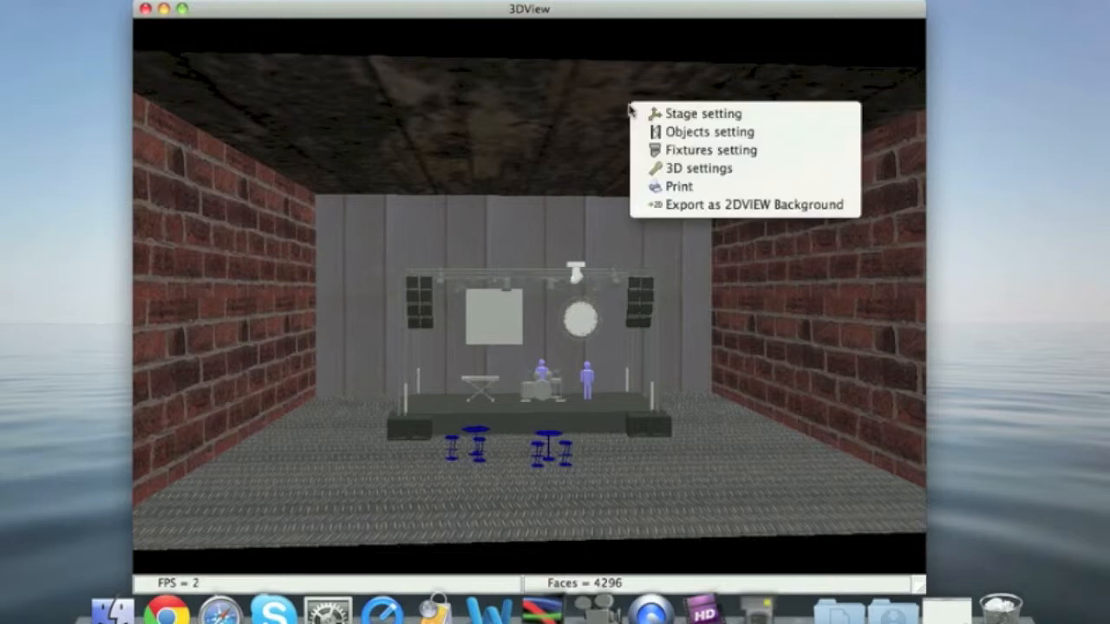
left_click(713, 114)
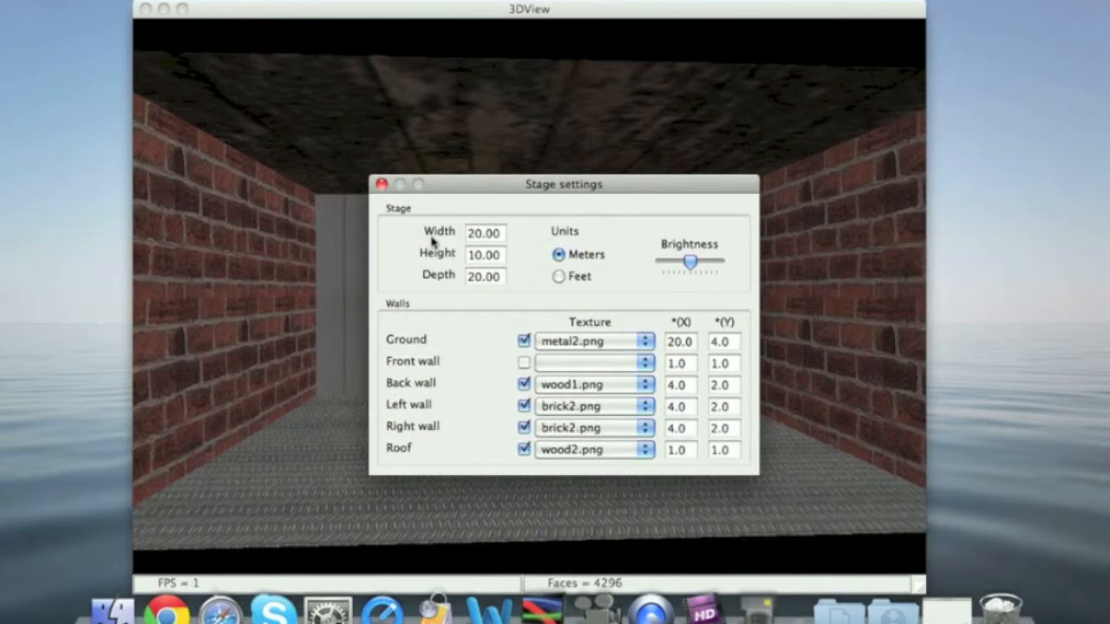
left_click_drag(689, 264, 694, 266)
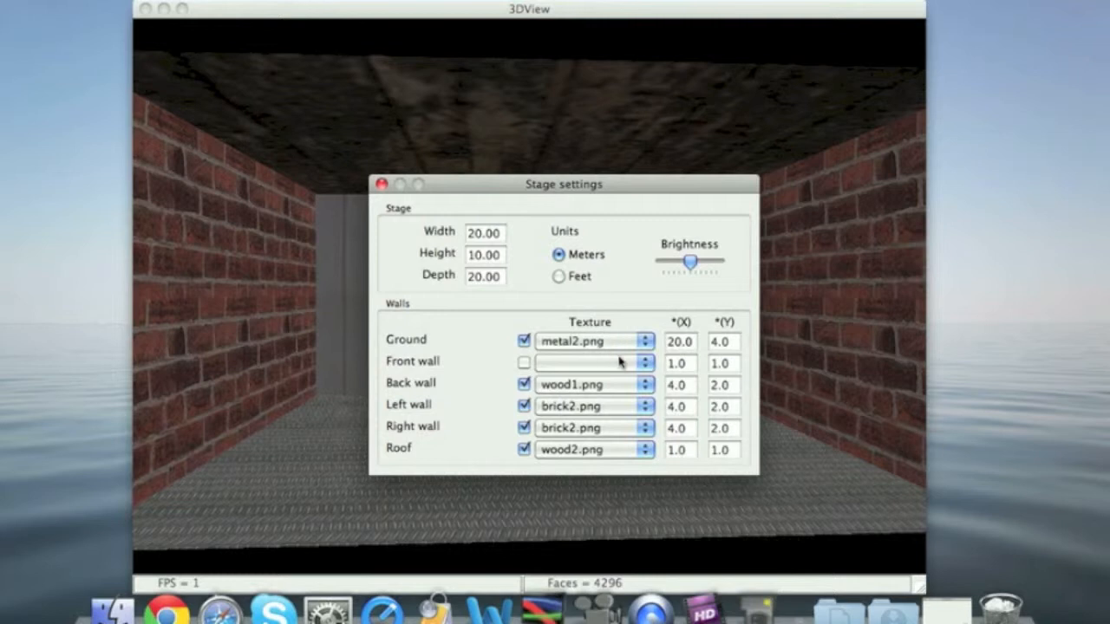
left_click(605, 386)
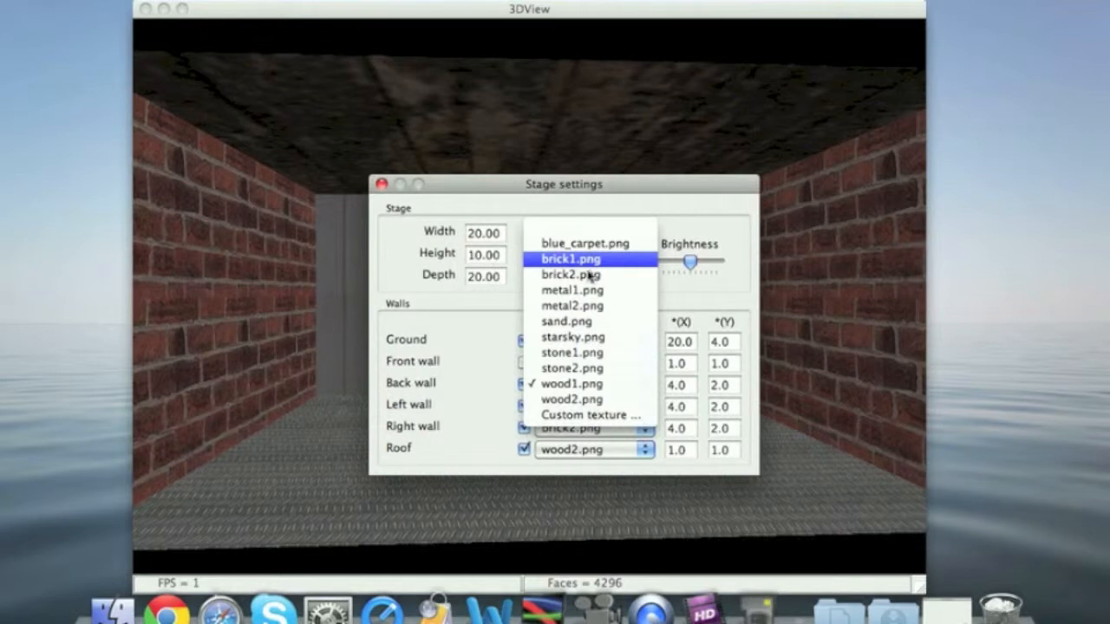
left_click(568, 415)
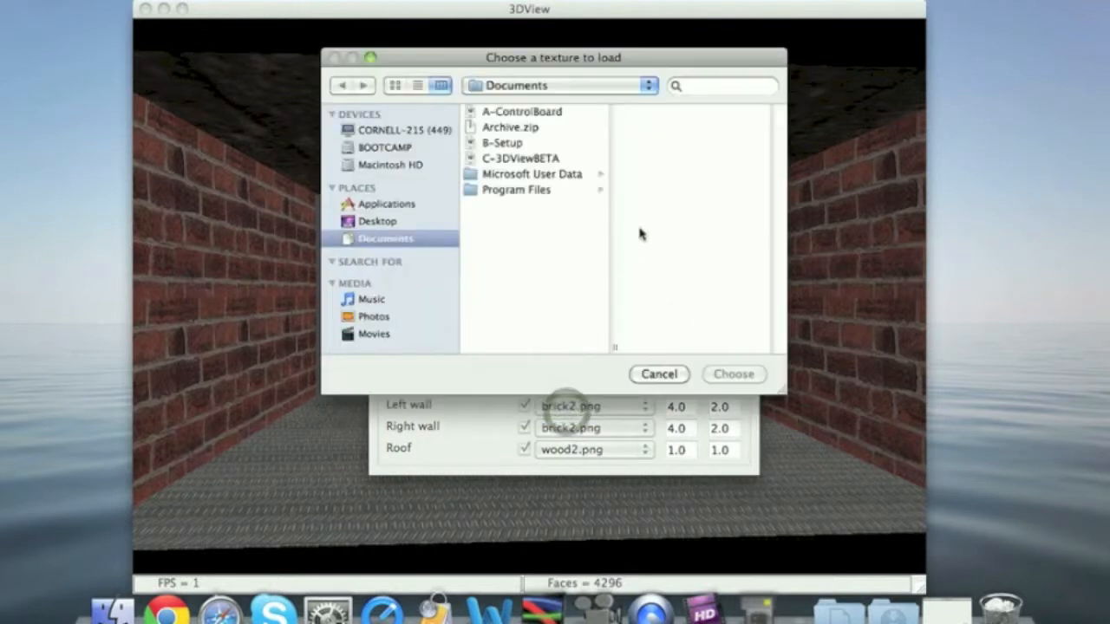
left_click(659, 373)
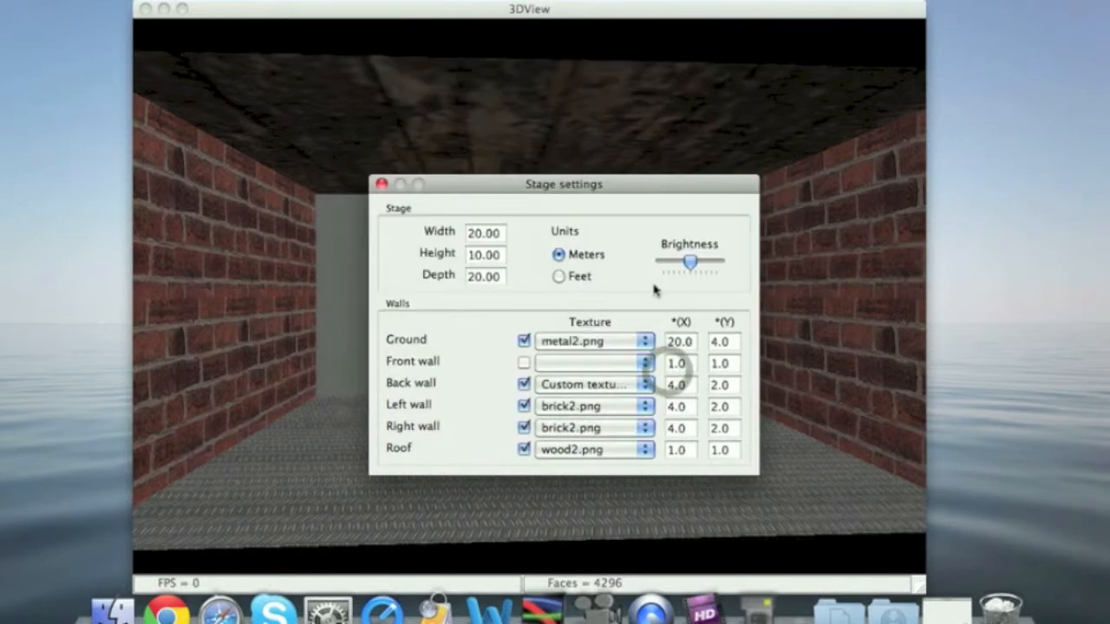
left_click(381, 183)
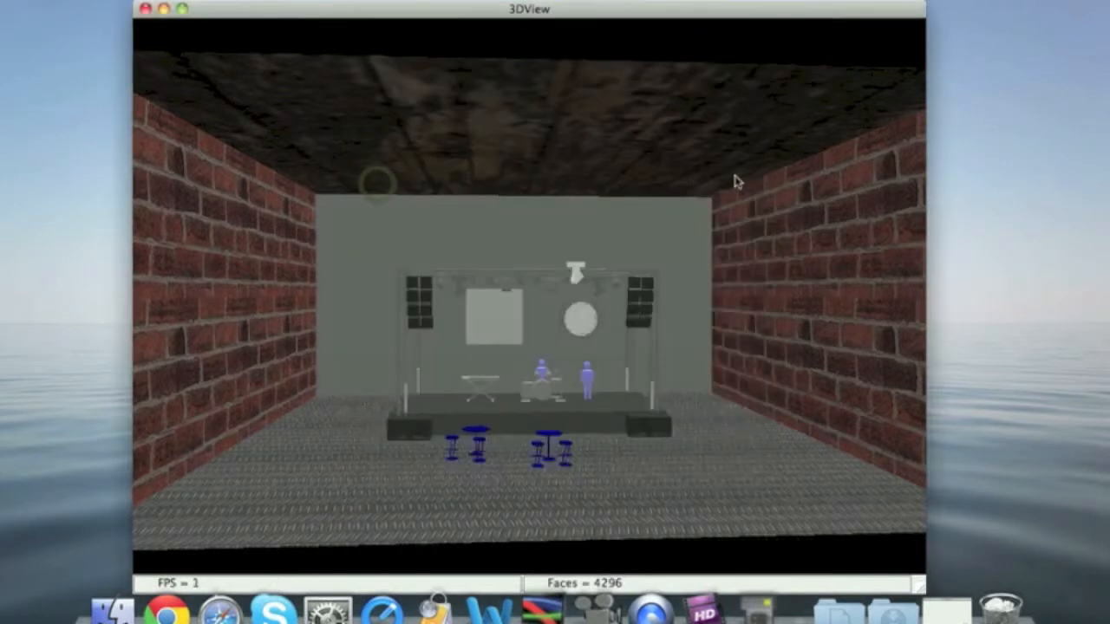
Delete the circle_for_logo_1 object from the stage through the object settings
right_click(742, 179)
left_click(811, 205)
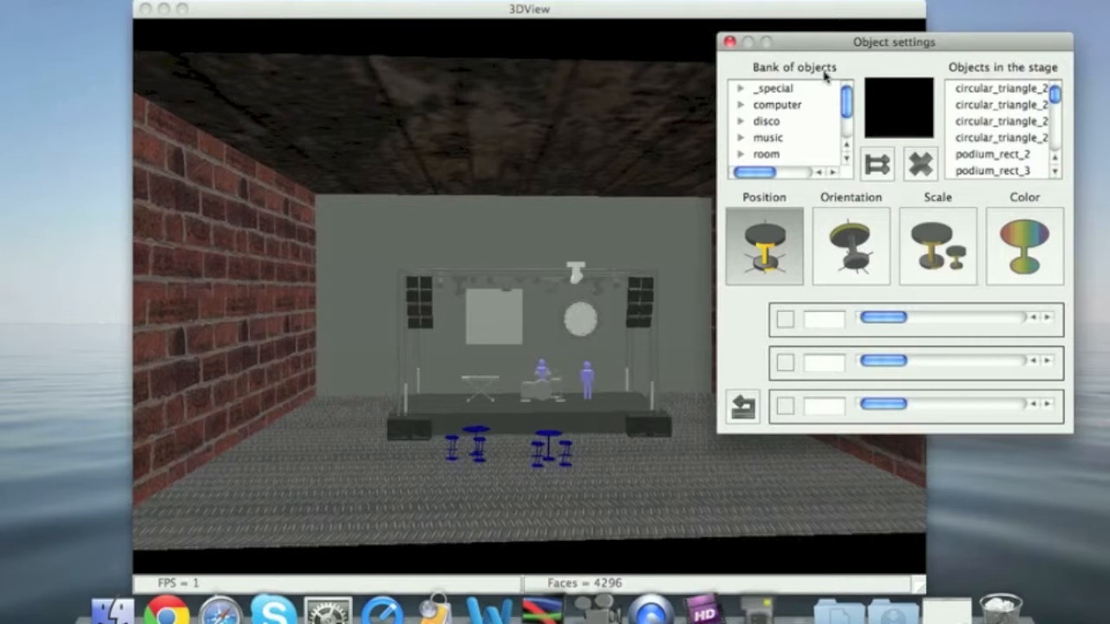
mouse_move(845, 95)
left_mouse_down()
mouse_move(845, 126)
mouse_move(845, 82)
left_mouse_up()
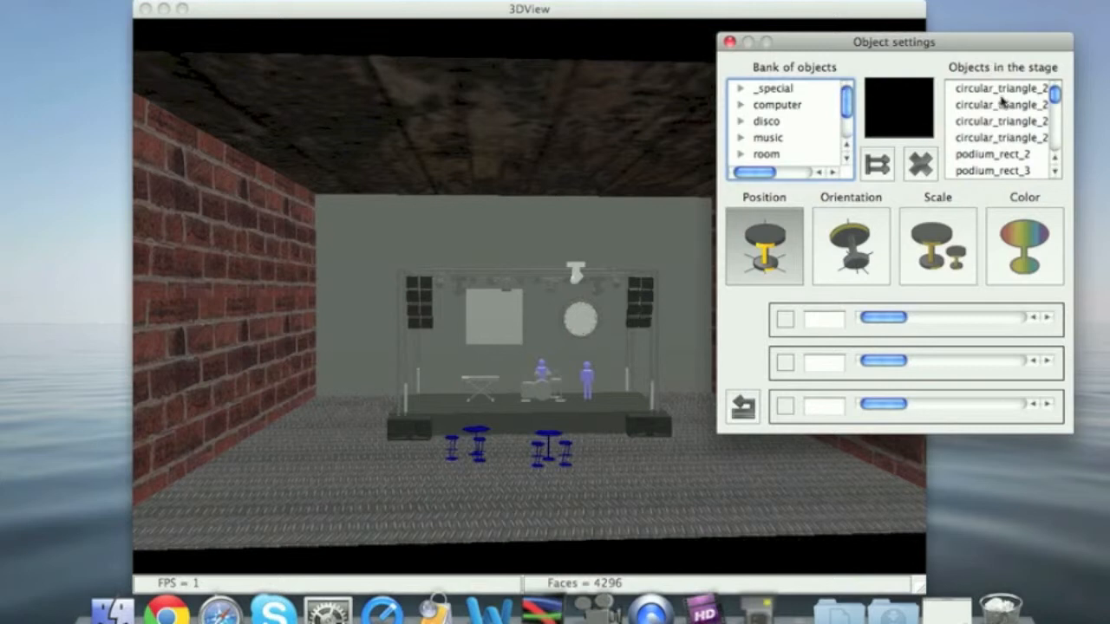
left_click_drag(1054, 93, 1056, 147)
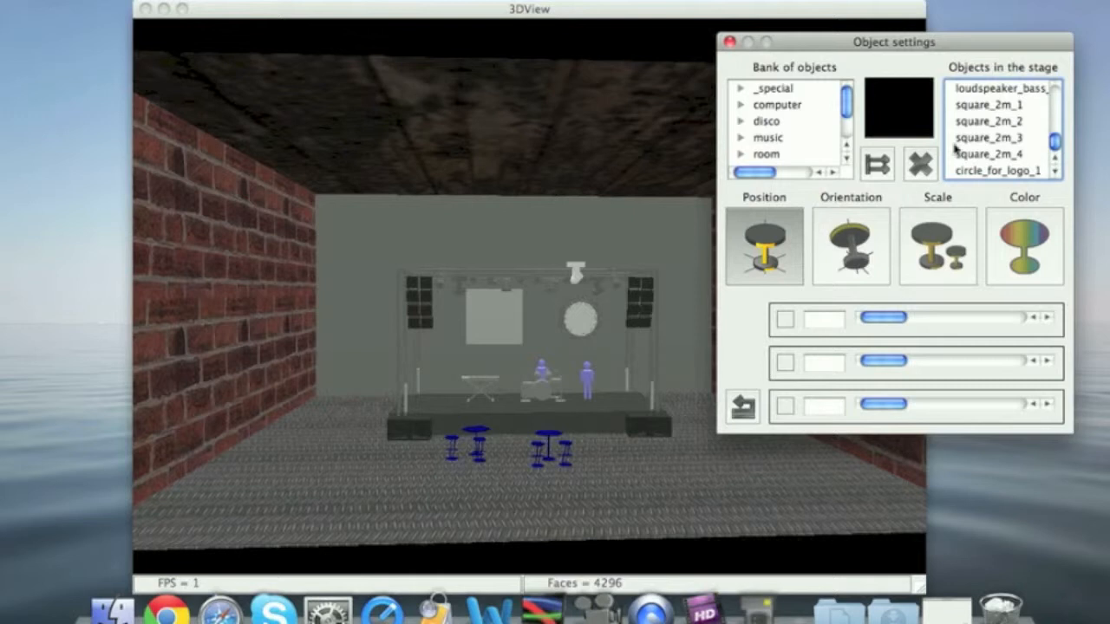
left_click(961, 172)
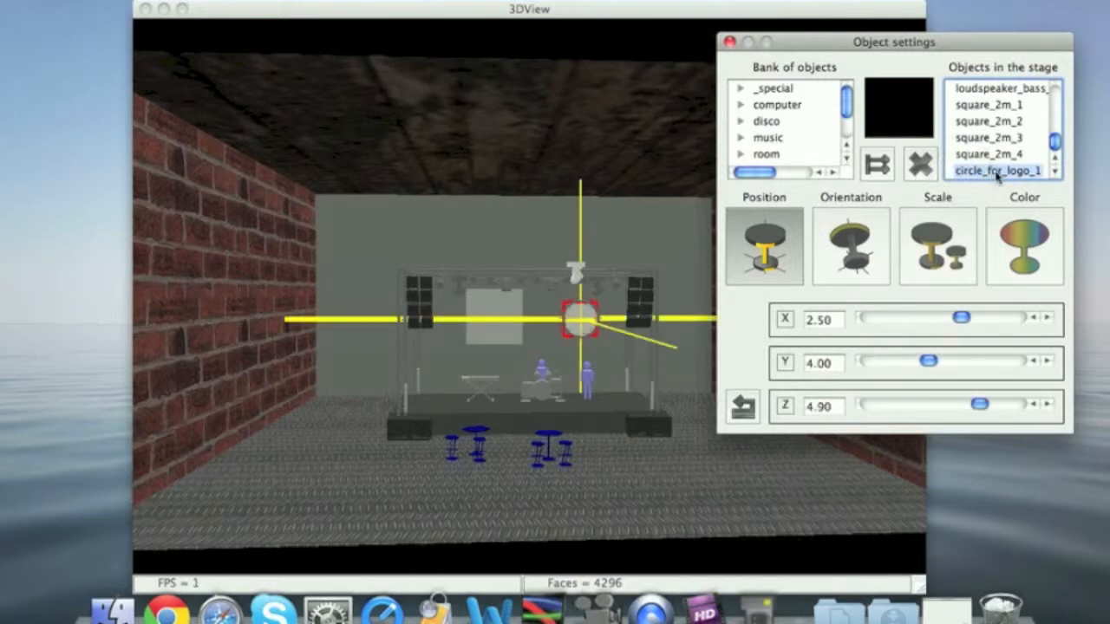
left_click(920, 165)
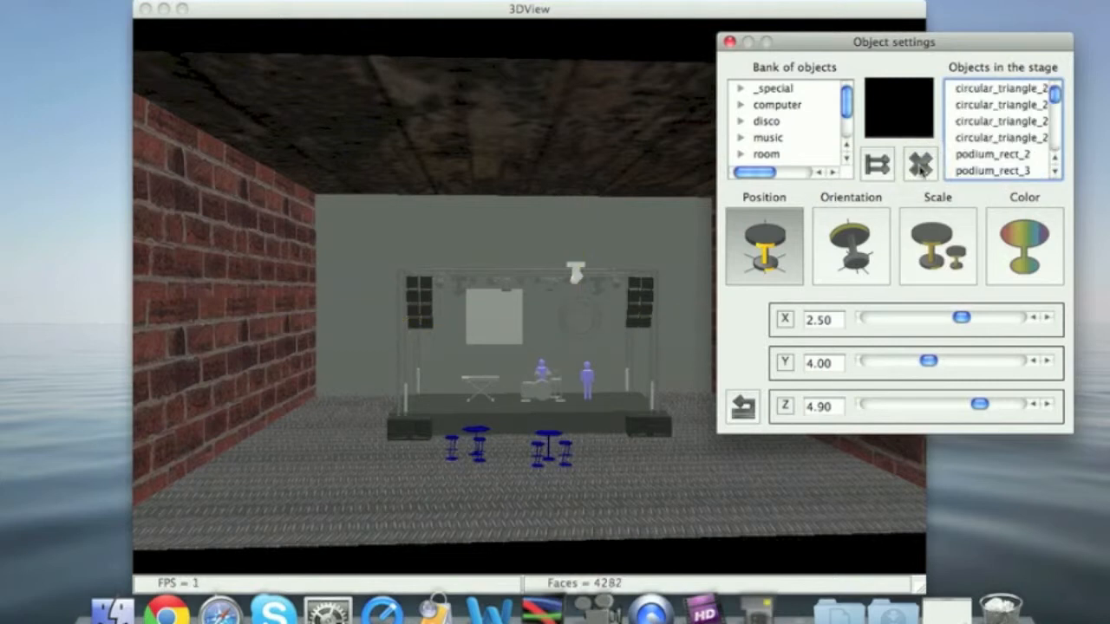
Add a loudspeaker1 object from the sound category of the object bank to the stage
left_click_drag(850, 103, 849, 125)
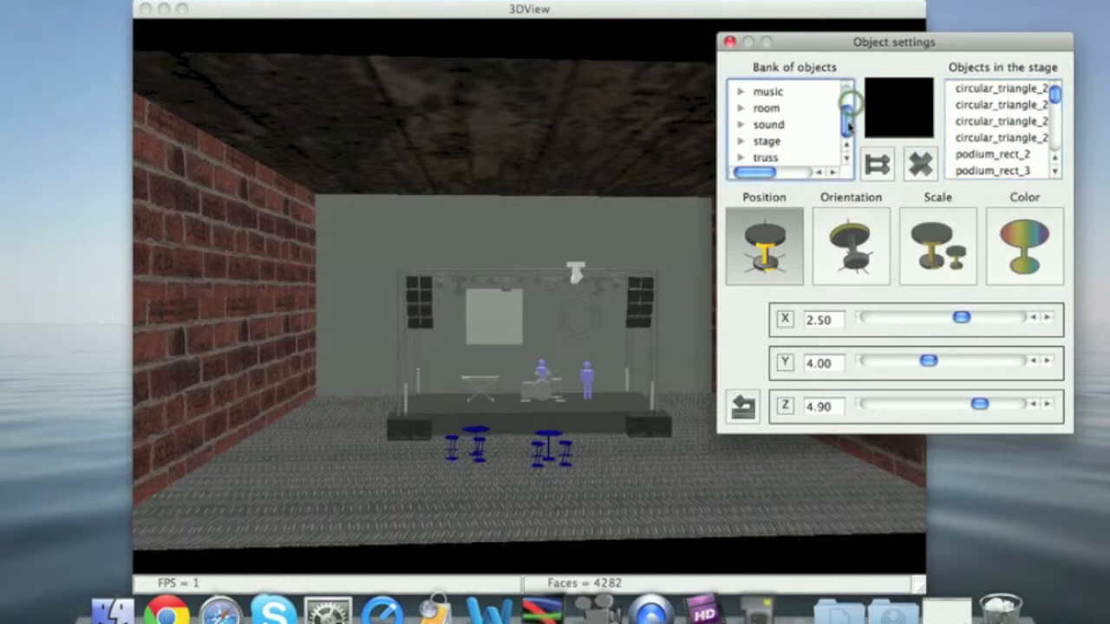
left_click(739, 126)
scroll(817, 126, "down", 3)
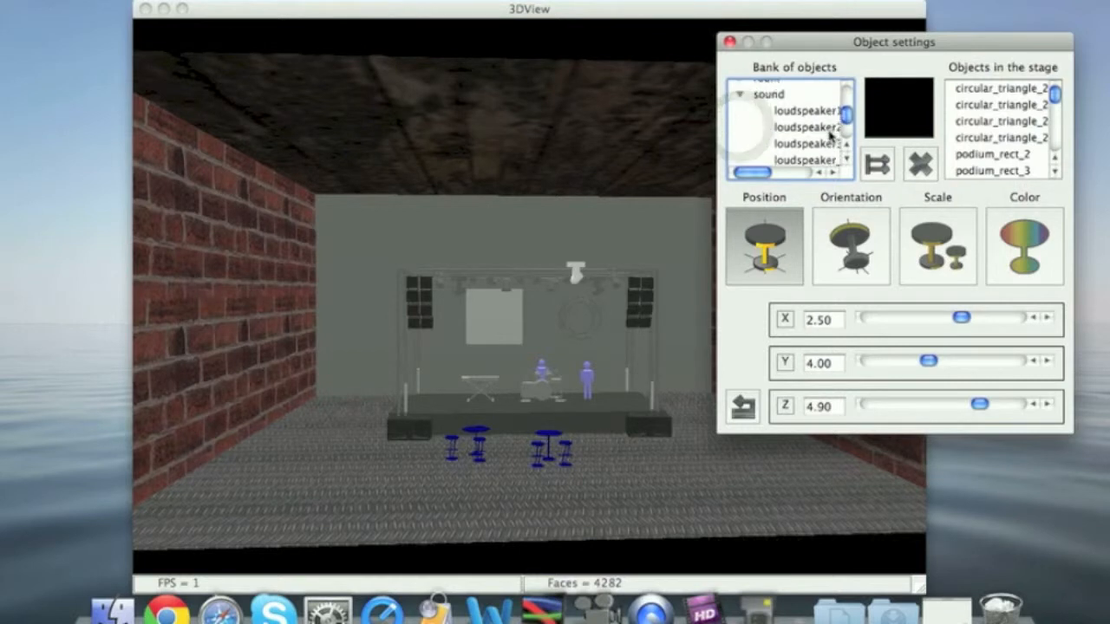
left_click(815, 100)
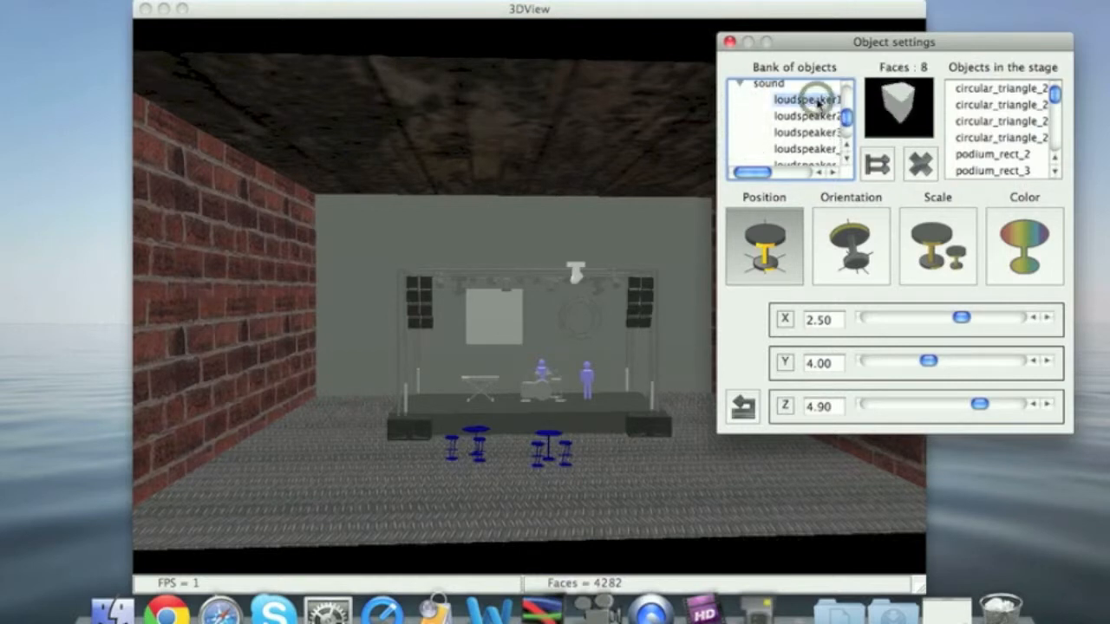
left_click(878, 165)
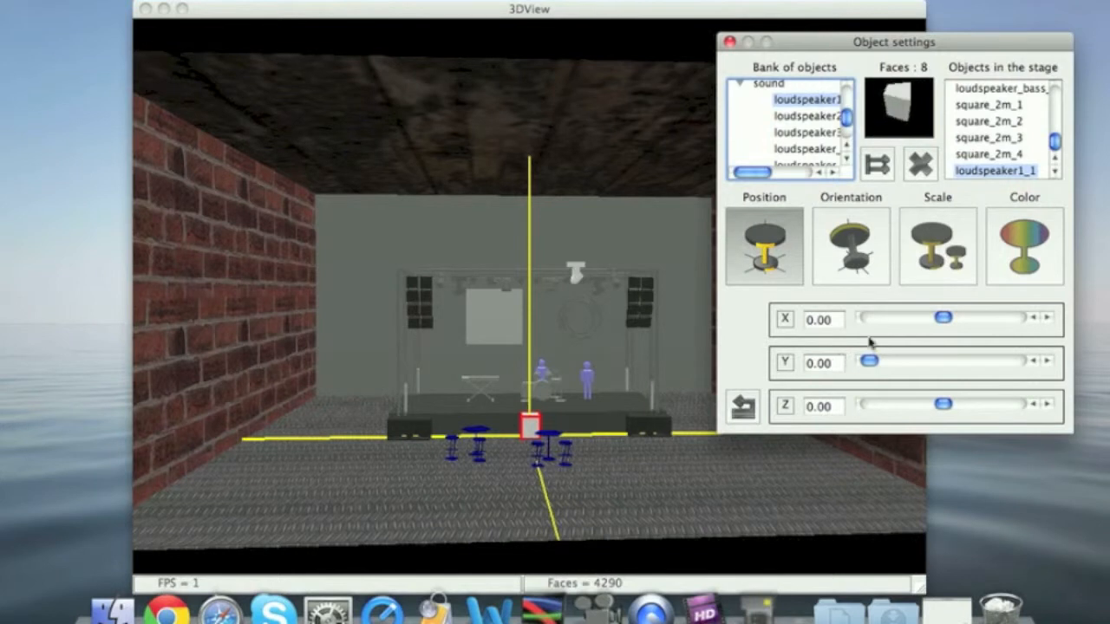
Move the new loudspeaker to about X -3.61, Y 2.02, Z 1.54
left_click(949, 320)
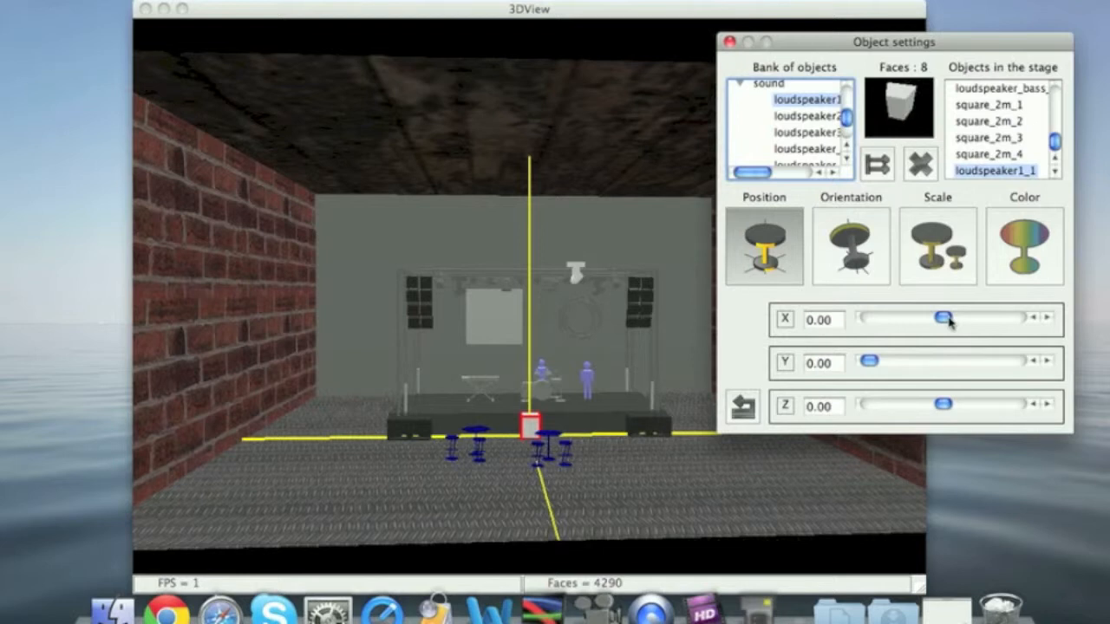
left_click_drag(949, 321, 989, 326)
left_click(867, 360)
left_click_drag(868, 360, 898, 360)
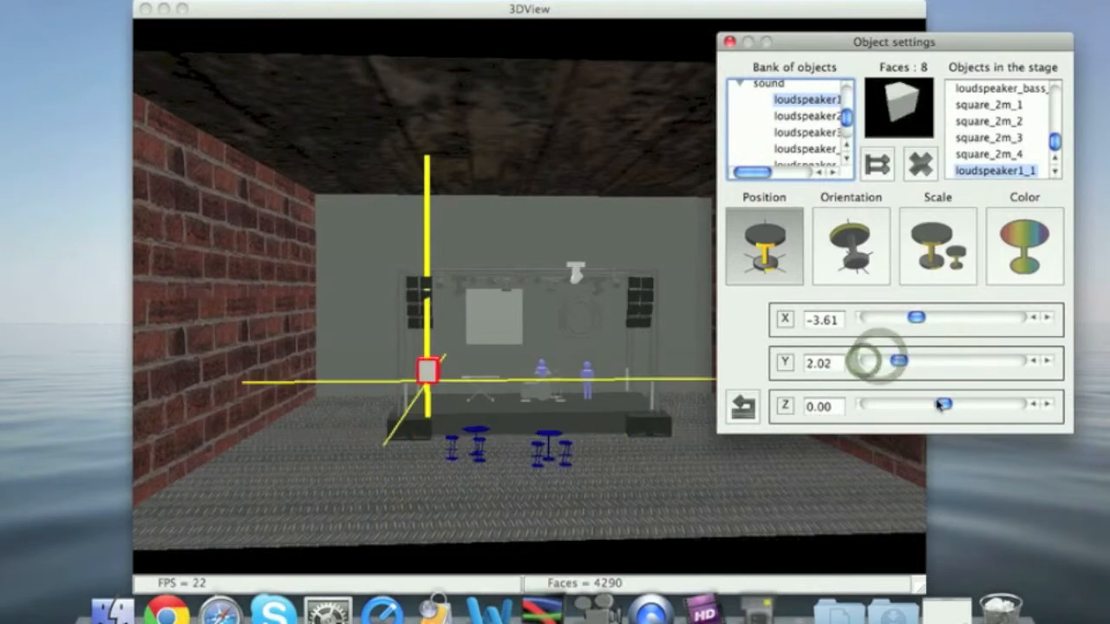
mouse_move(943, 404)
left_mouse_down()
mouse_move(930, 406)
mouse_move(977, 407)
mouse_move(945, 405)
left_mouse_up()
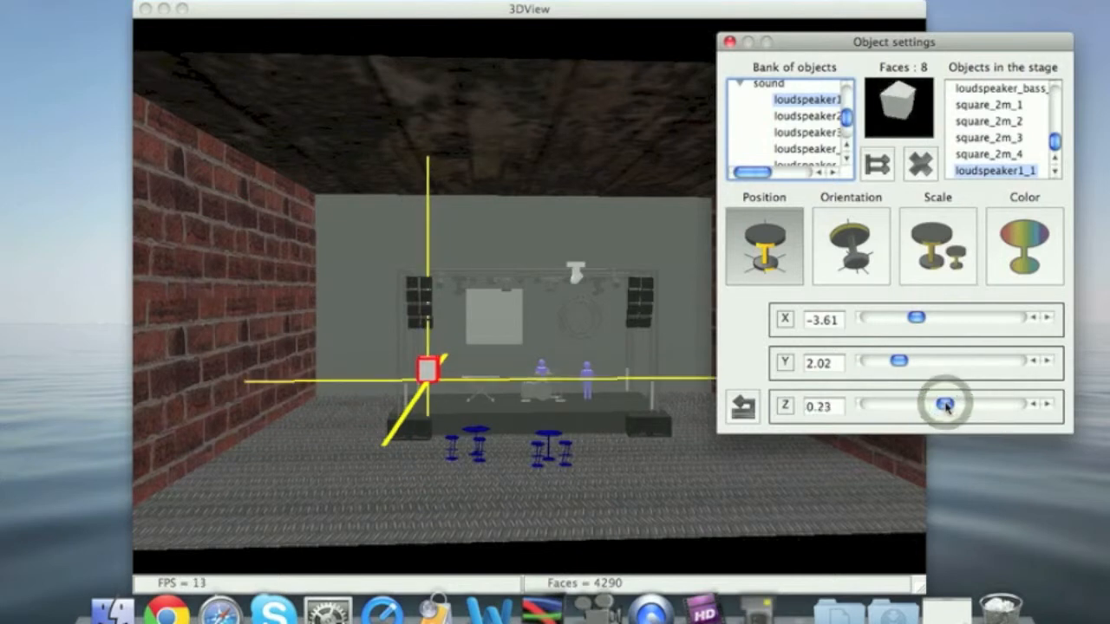
left_click_drag(946, 405, 954, 404)
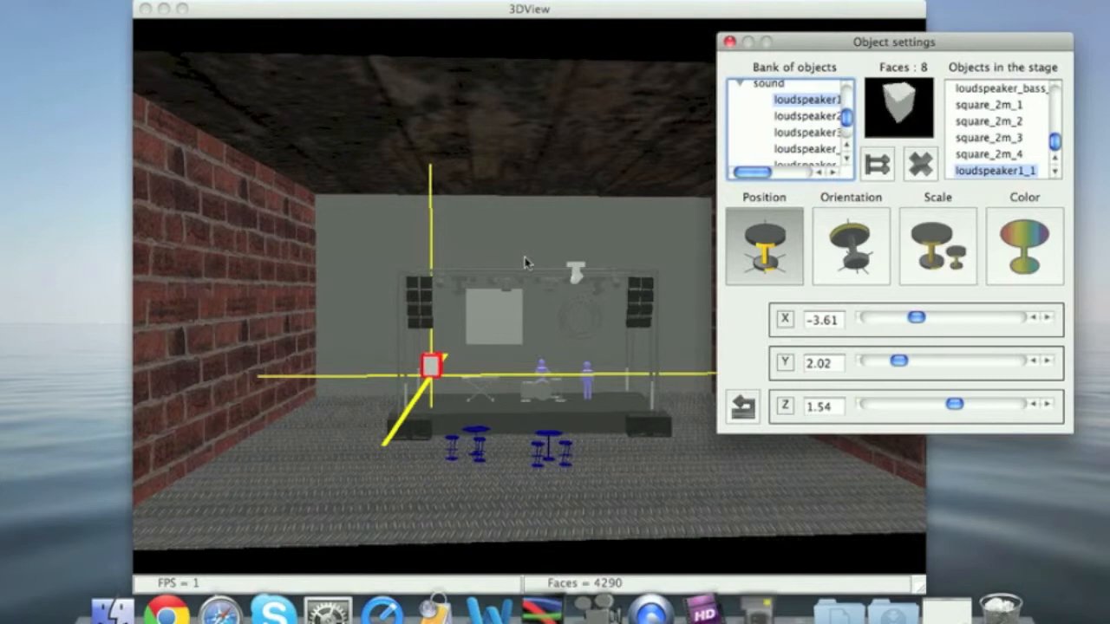
Move the loudspeaker off the side of the stage and down near the floor, to about X -6.19 and Y 0.10
left_click_drag(528, 210, 263, 317)
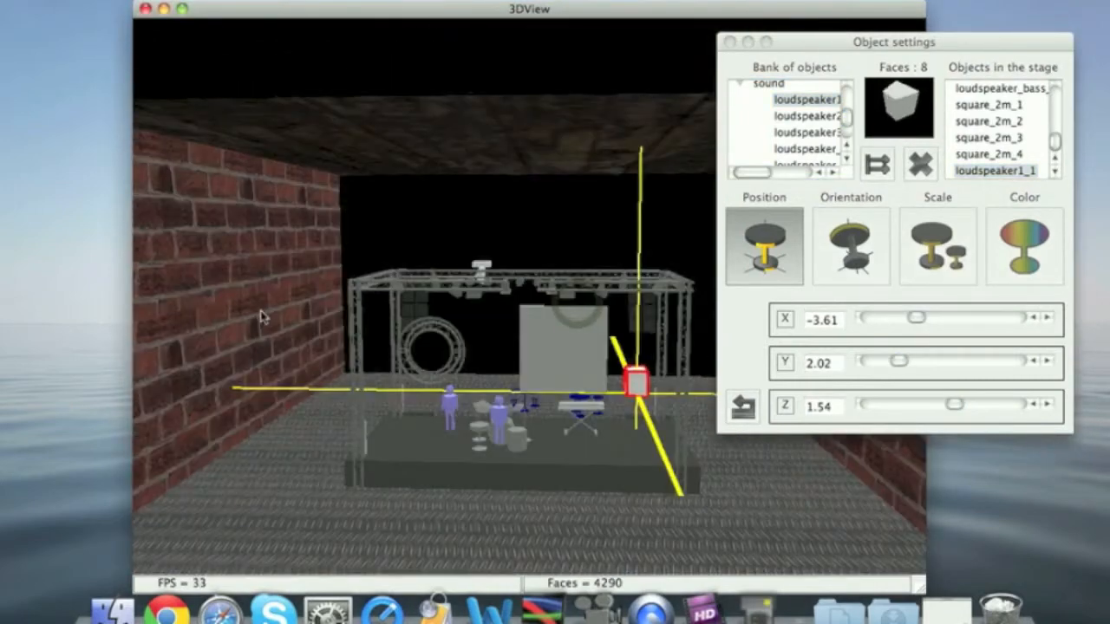
left_click(916, 319)
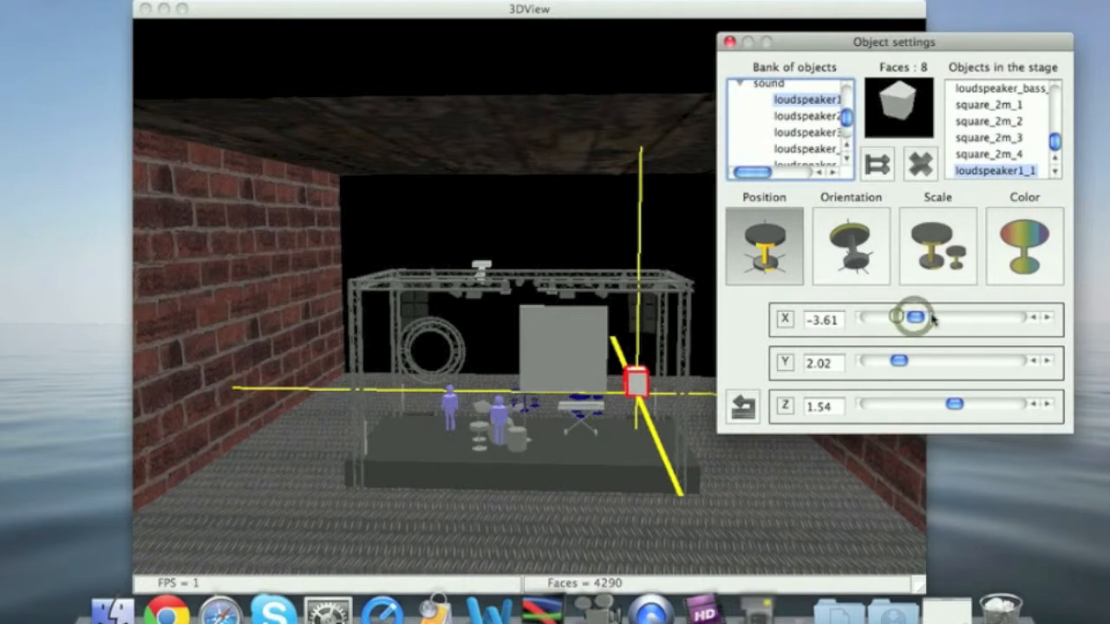
mouse_move(919, 318)
left_mouse_down()
mouse_move(931, 318)
mouse_move(906, 323)
left_mouse_up()
left_click(611, 317)
left_click_drag(378, 314, 708, 312)
left_click(898, 363)
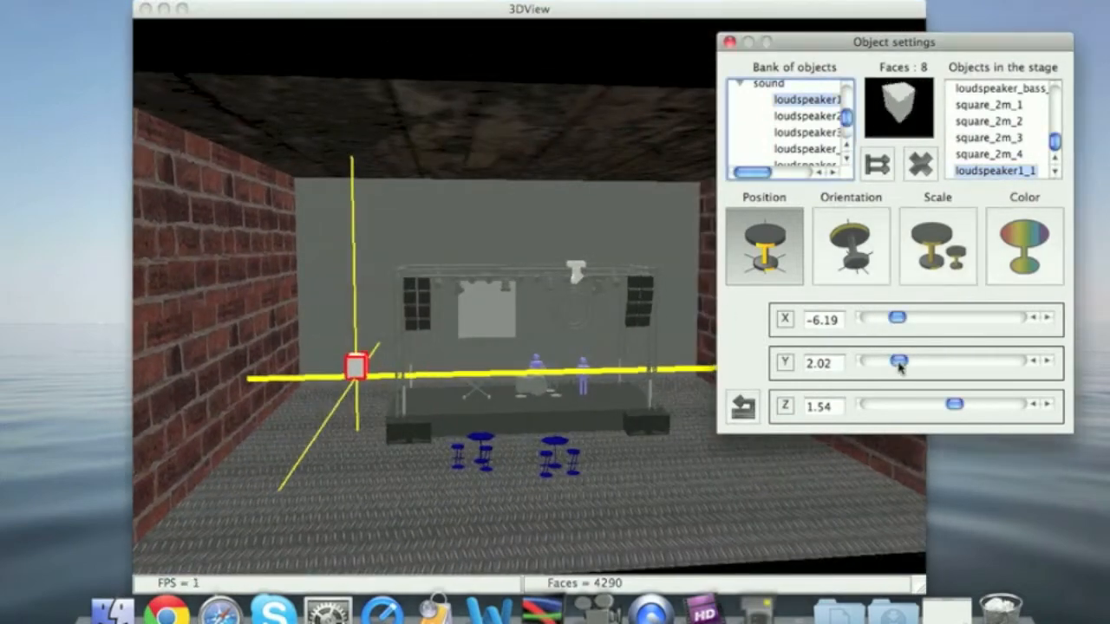
mouse_move(897, 364)
left_mouse_down()
mouse_move(870, 364)
mouse_move(883, 366)
left_mouse_up()
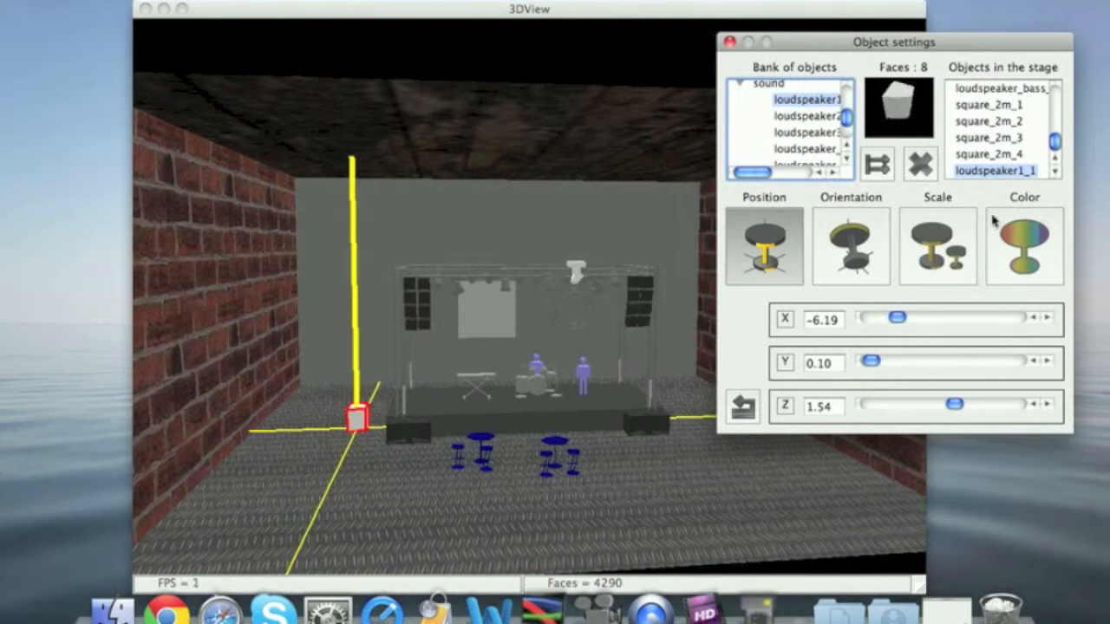
Rotate the loudspeaker to about 135 on X, 98 on Y and 111 on Z
left_click(854, 252)
left_click_drag(869, 319, 926, 318)
left_click_drag(868, 362, 909, 361)
left_click_drag(870, 407, 912, 404)
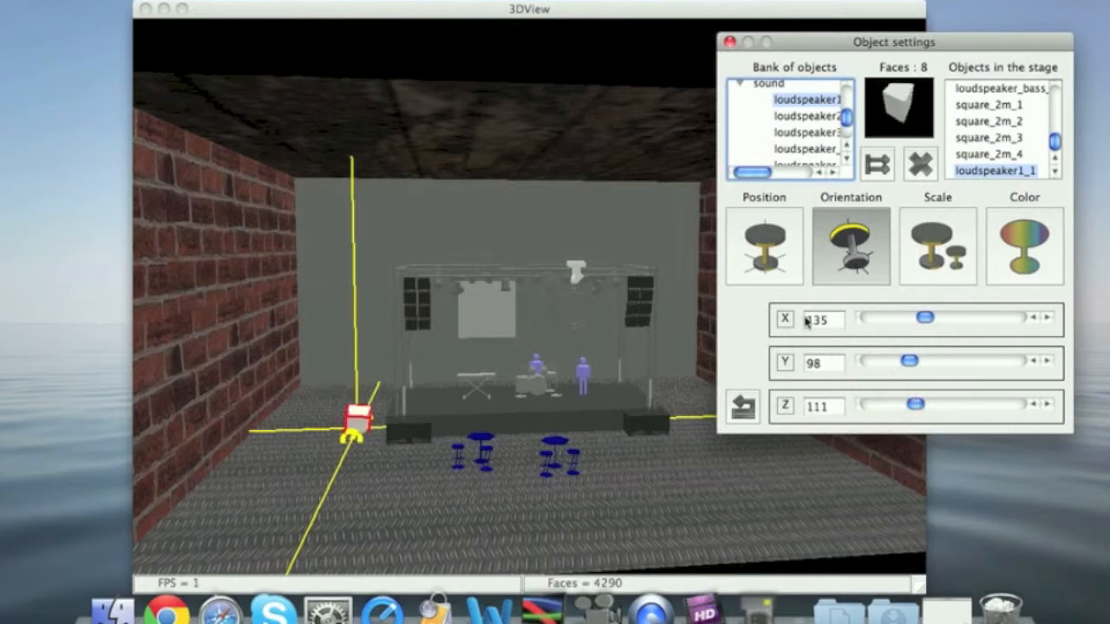
Enlarge the loudspeaker's scale along X and Y so it stretches into a tall column
left_click(935, 238)
left_click_drag(882, 317, 950, 320)
left_click_drag(883, 360, 946, 362)
left_click(885, 404)
Color the loudspeaker blue by setting red to about 83 and green to about 169
left_click(1023, 247)
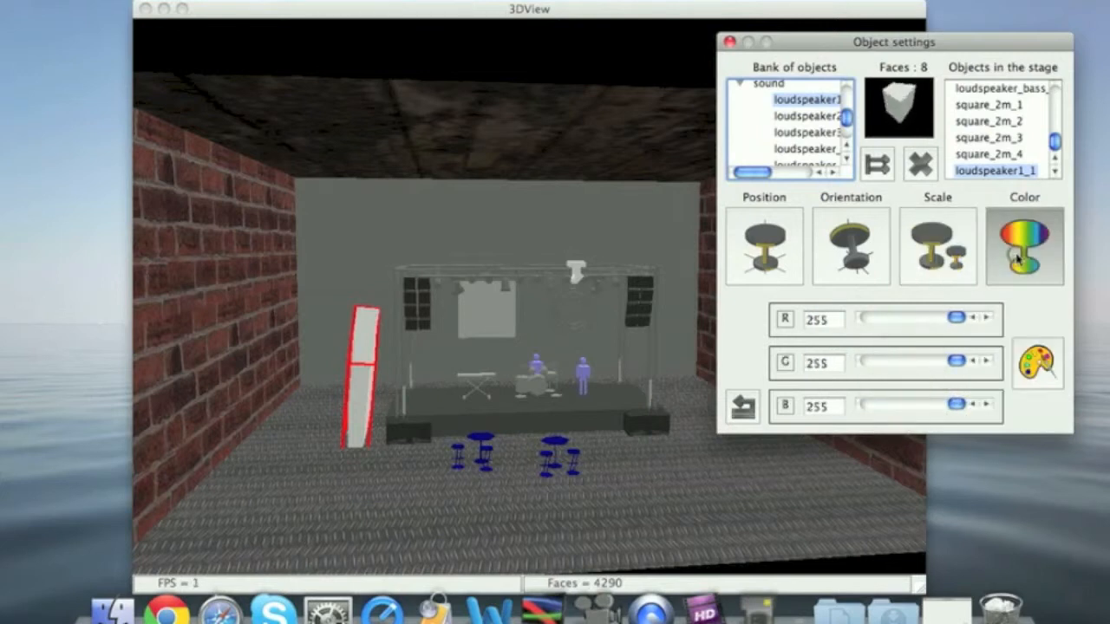
left_click_drag(956, 317, 898, 318)
left_click_drag(956, 360, 926, 362)
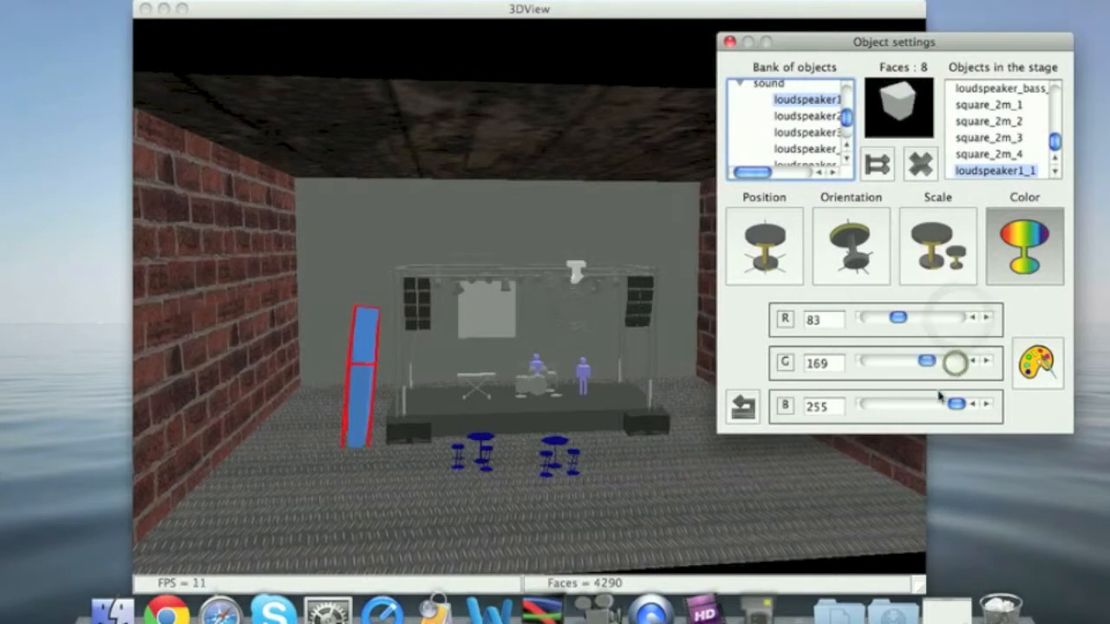
left_click(961, 405)
Recolor the loudspeaker bright pink (R 254, G 43, B 136) using the color wheel
left_click(1032, 381)
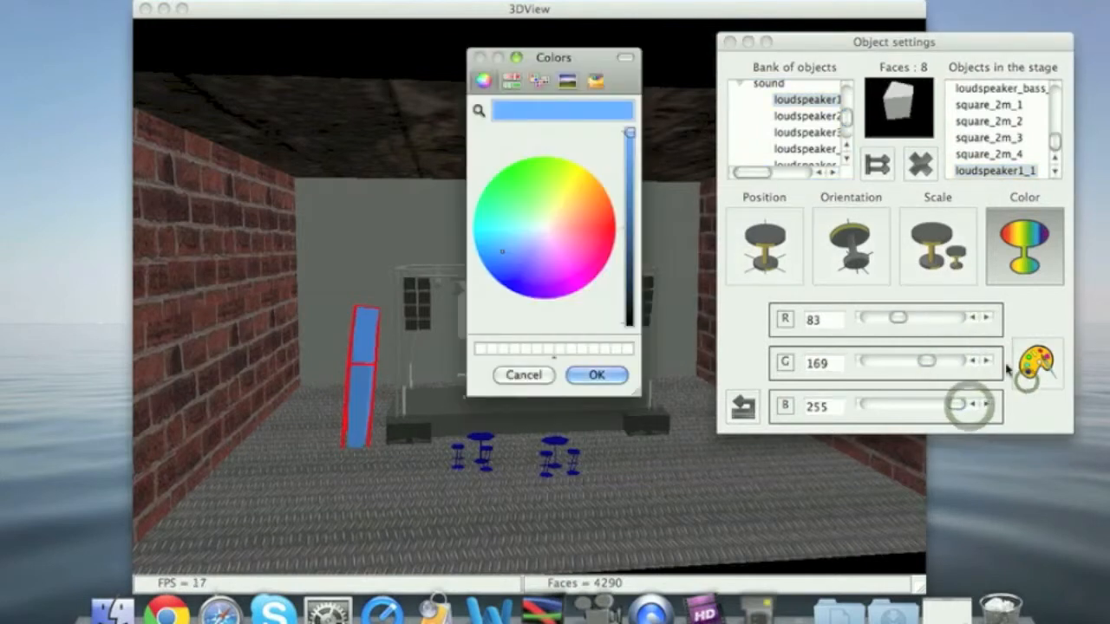
left_click(597, 252)
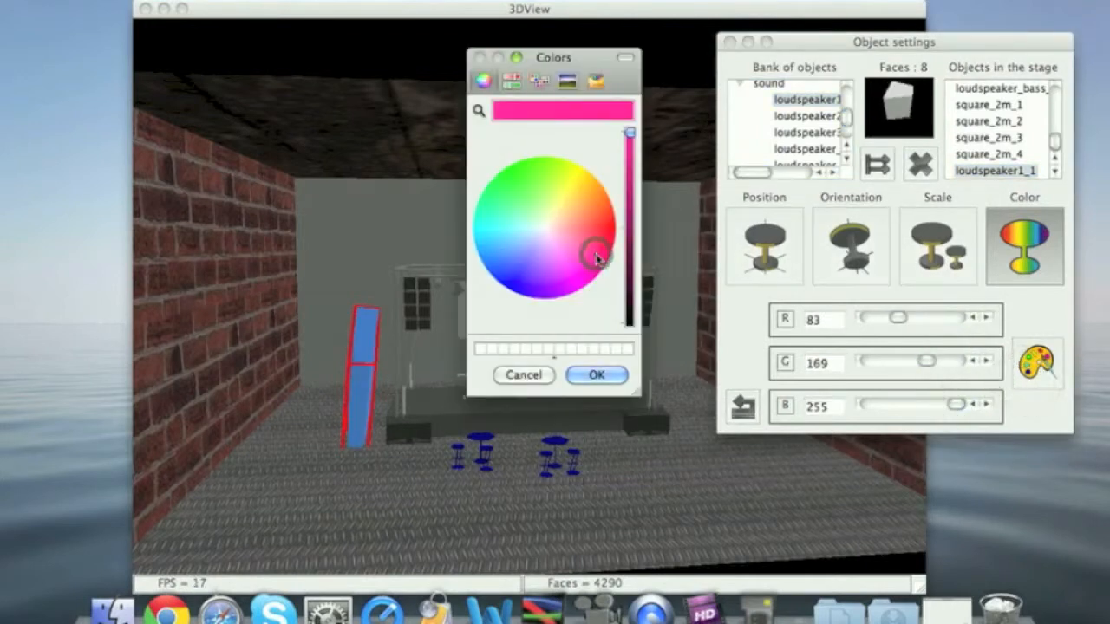
left_click(596, 374)
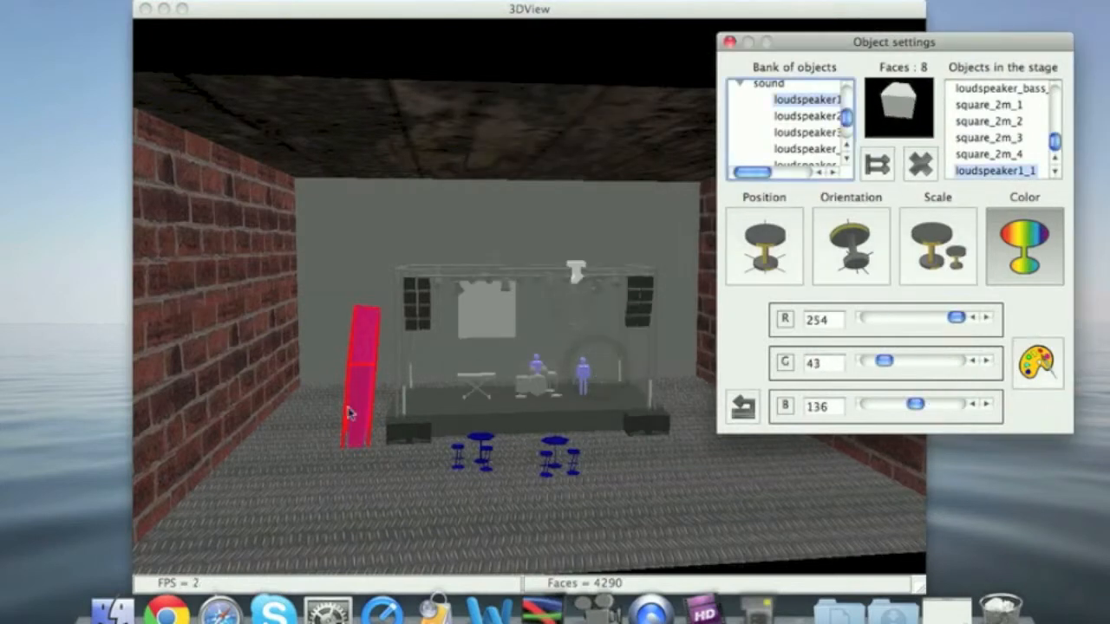
Delete the pink loudspeaker from the stage and close the object settings
left_click(1021, 174)
left_click(921, 165)
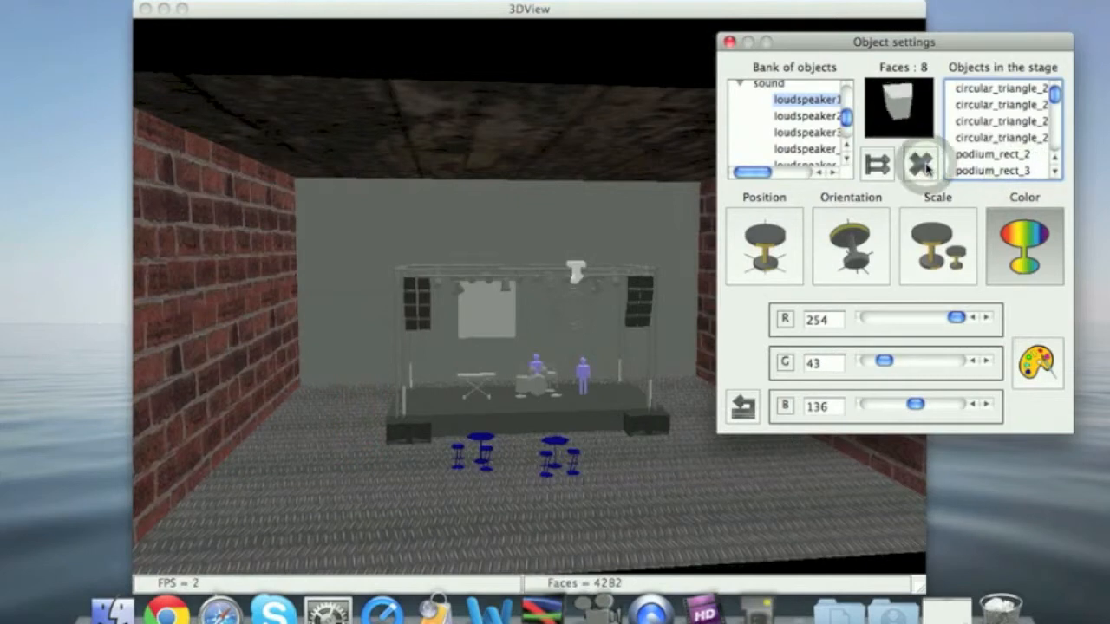
left_click(730, 42)
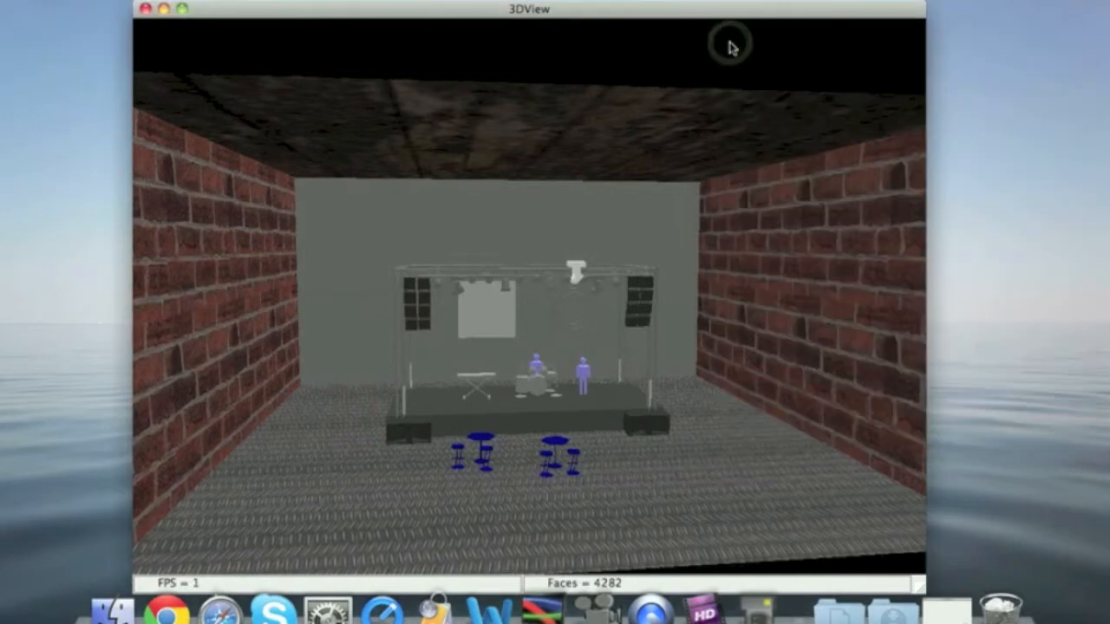
Open the fixtures settings and select the QSPOT DEMO fixture hanging on the stage truss
right_click(726, 176)
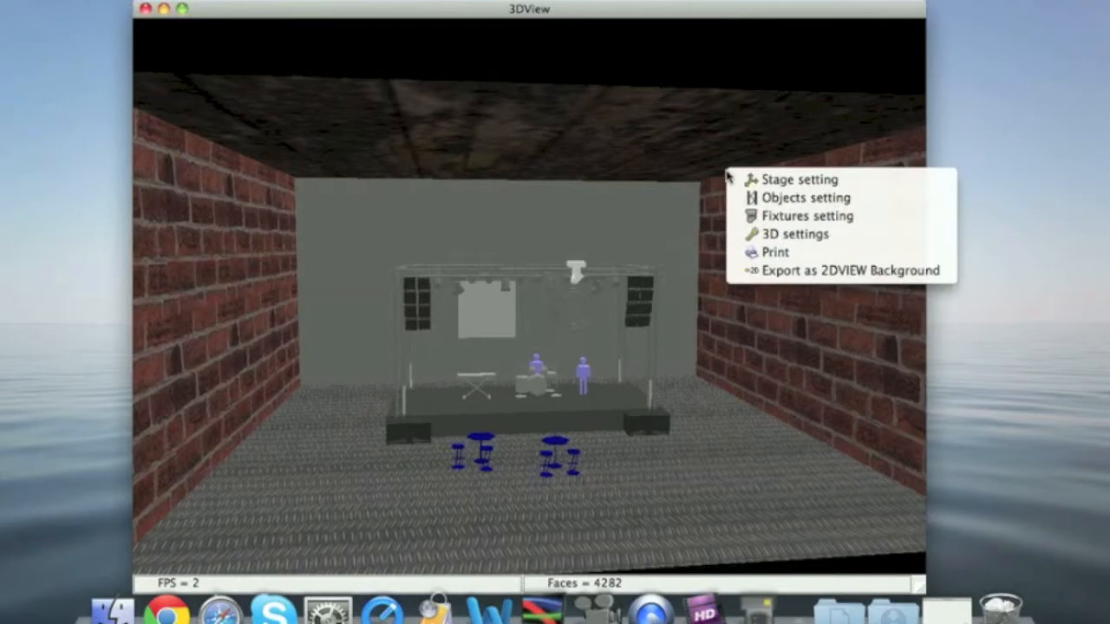
left_click(761, 220)
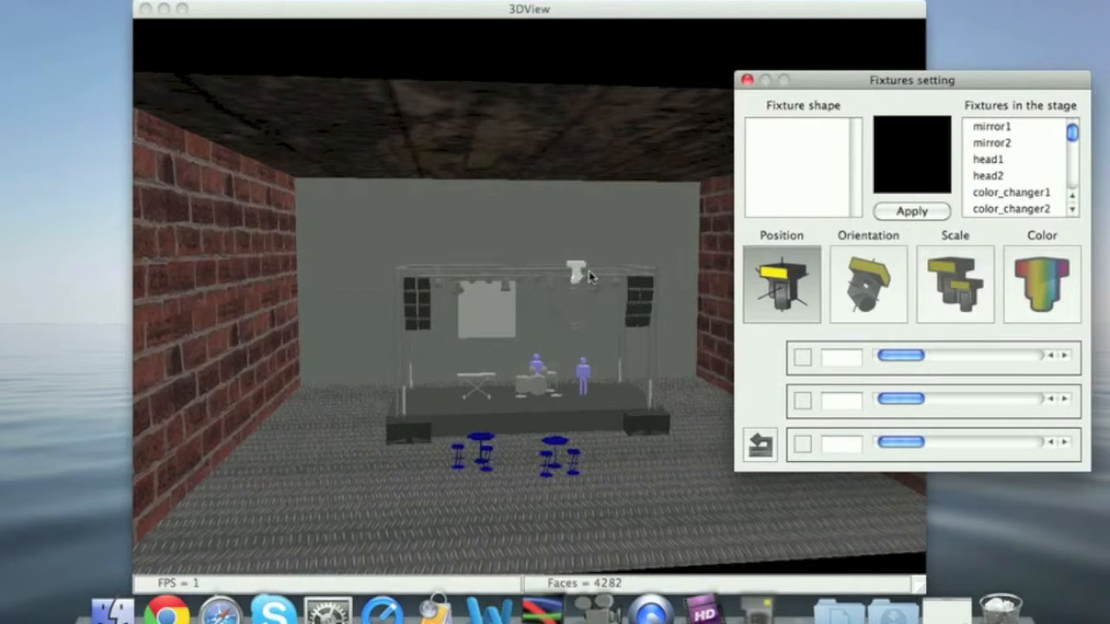
left_click(577, 273)
left_click(577, 274)
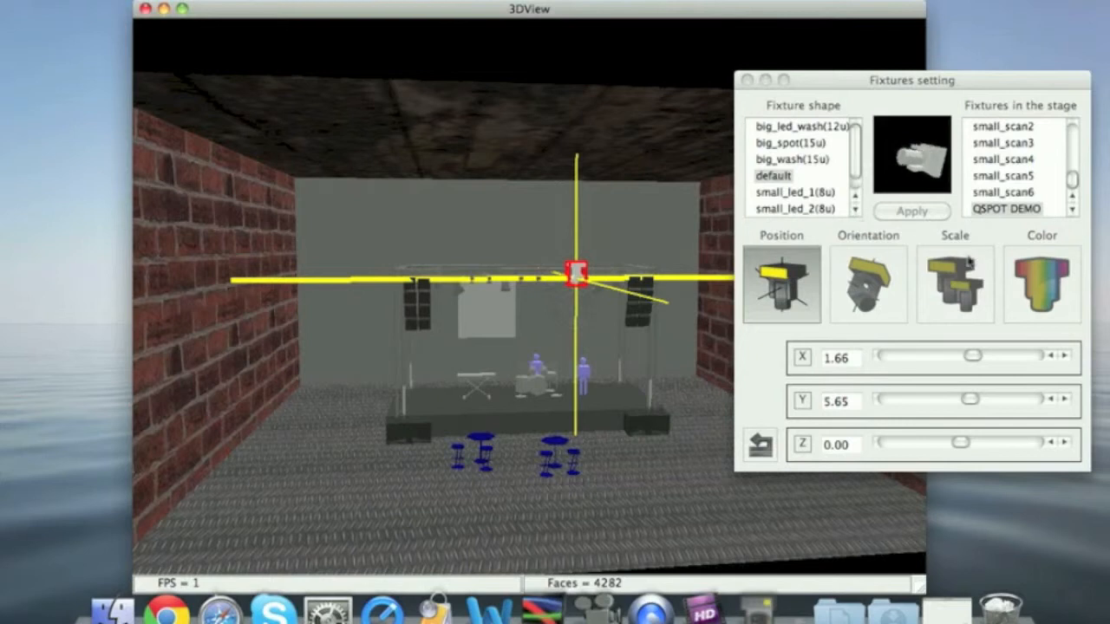
Move the QSPOT DEMO fixture up beside the brick wall, to about X -7.50, Y 7.14, Z -5.36
left_click(980, 352)
mouse_move(971, 355)
left_mouse_down()
mouse_move(981, 356)
mouse_move(967, 354)
left_mouse_up()
left_click_drag(965, 397, 993, 399)
left_click_drag(951, 442, 921, 442)
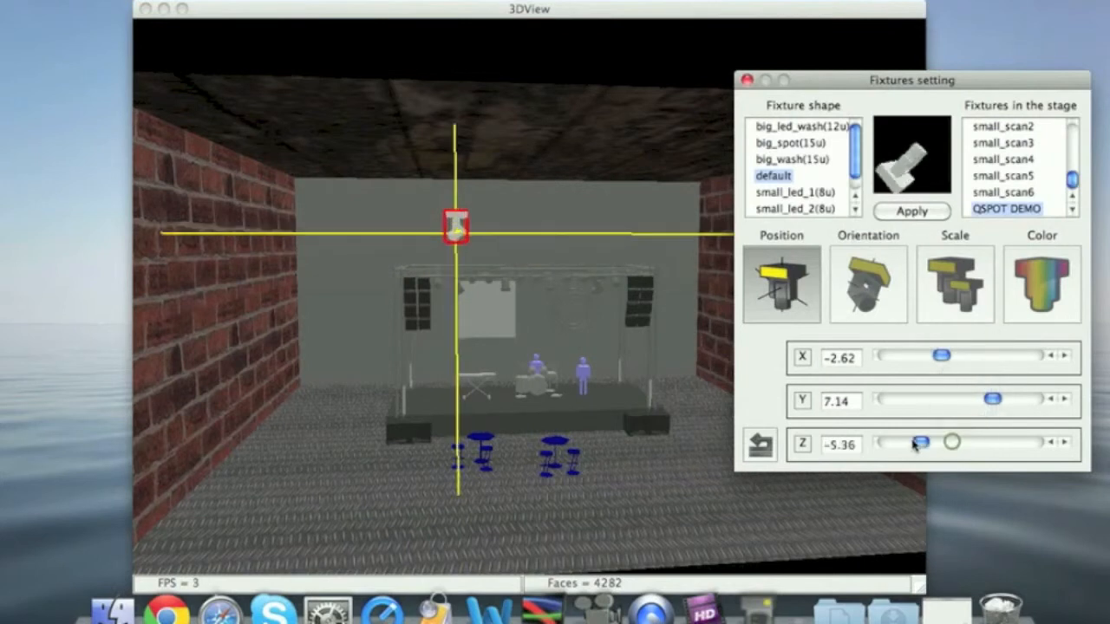
left_click(908, 353)
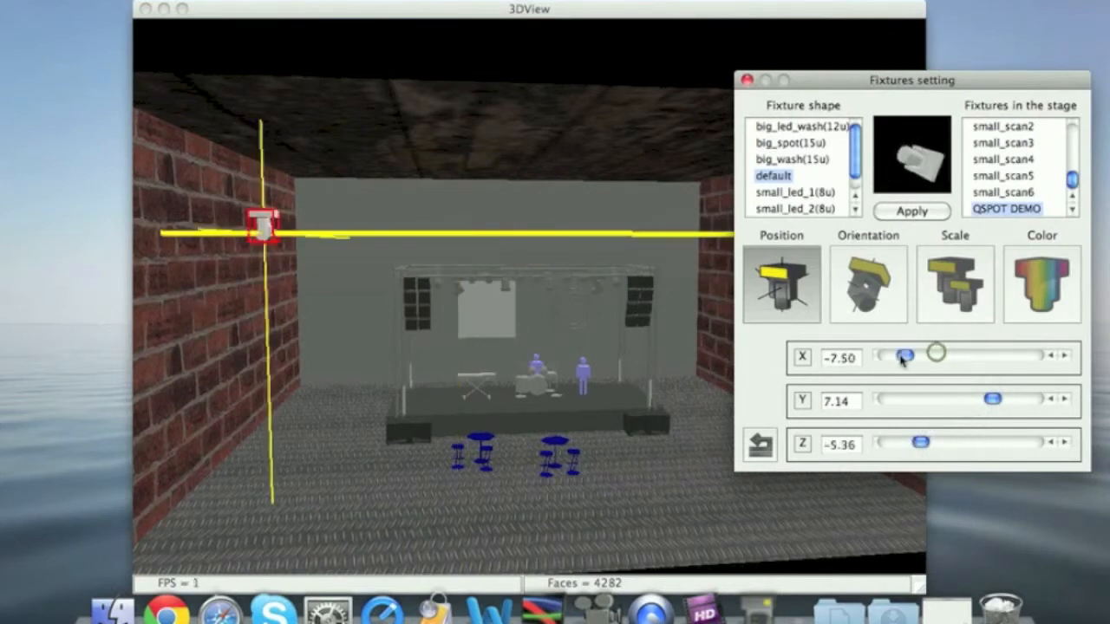
Reposition the QSPOT DEMO fixture at the middle of the stage truss, about X -0.12, Y 5.47, Z -2.50, and close the fixtures settings
left_click_drag(936, 352, 964, 359)
left_click_drag(992, 399, 966, 398)
left_click_drag(922, 444, 943, 443)
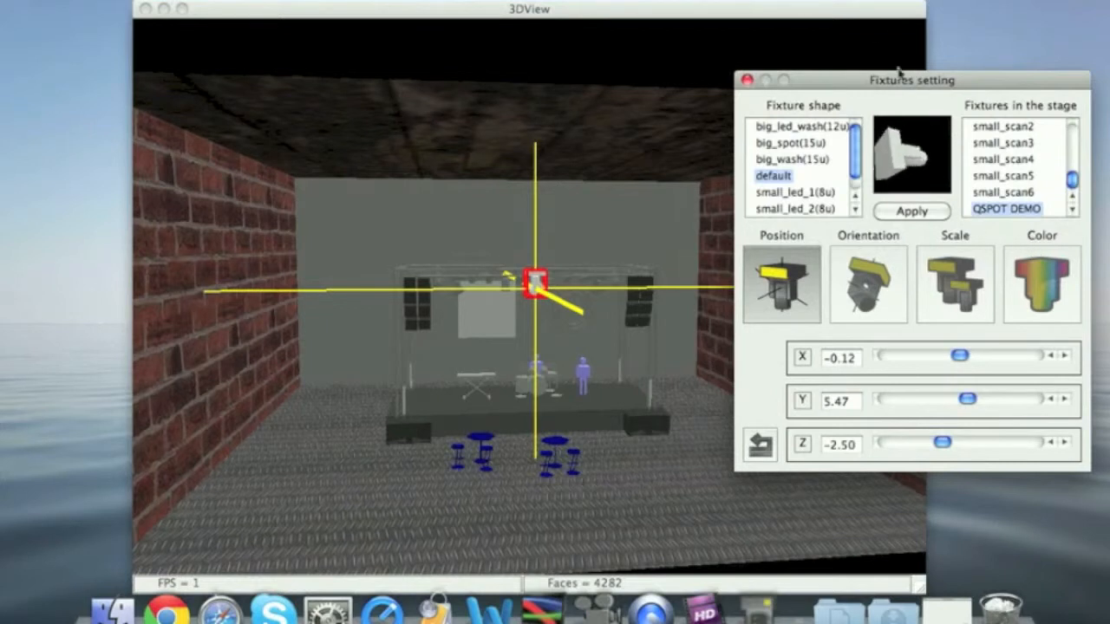
left_click(746, 80)
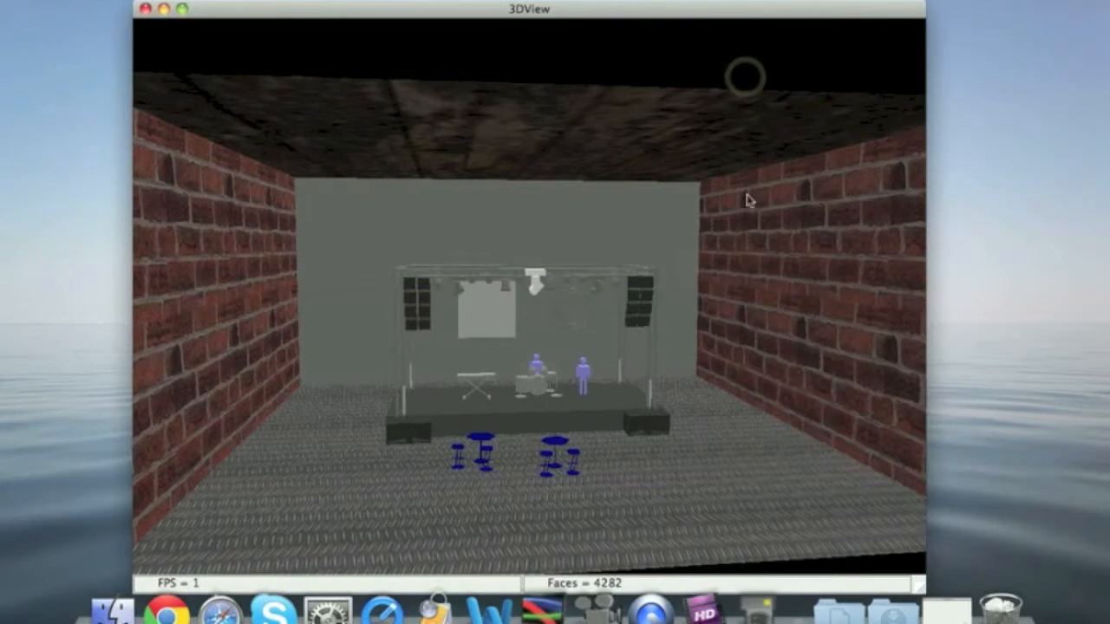
Open the 3D settings to review the rendering, beam, frame rate and auto rotation options, and close them unchanged
right_click(748, 201)
left_click(796, 261)
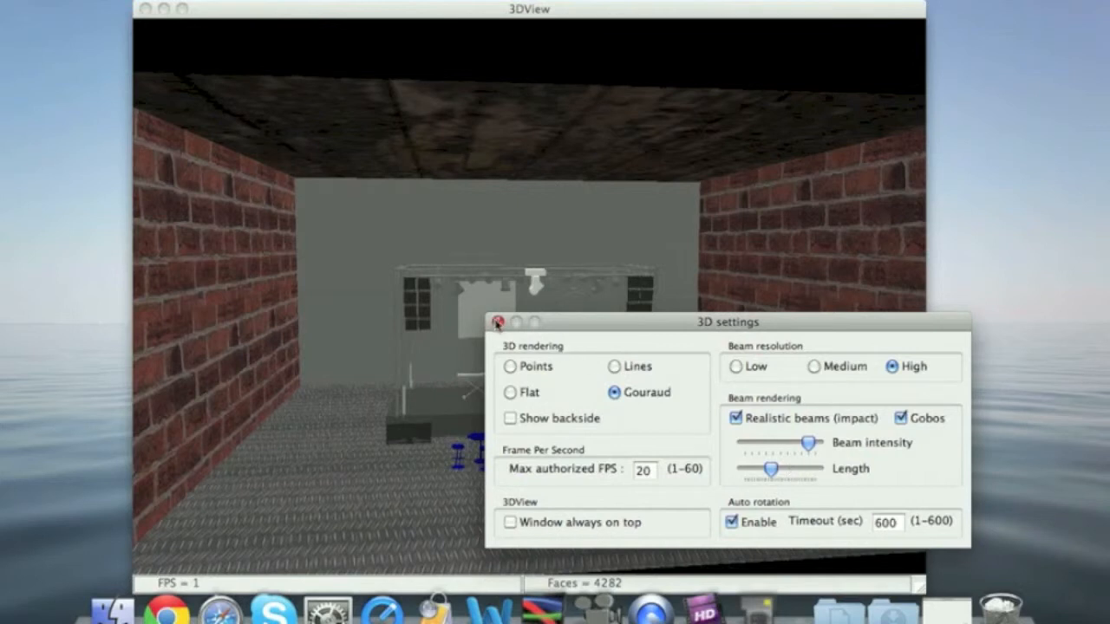
left_click(496, 323)
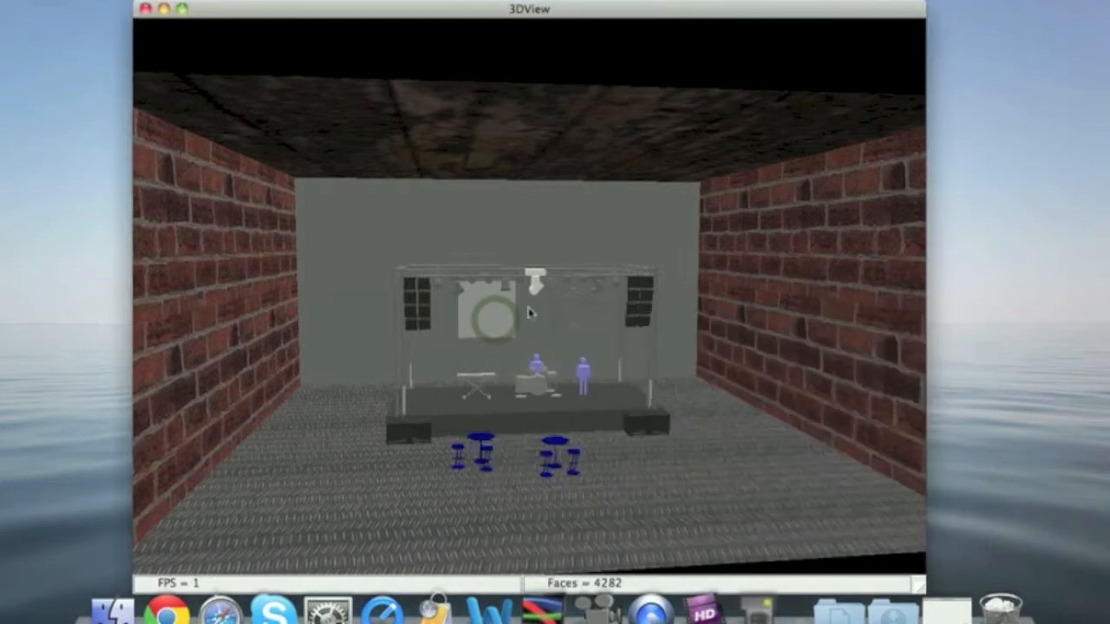
right_click(726, 117)
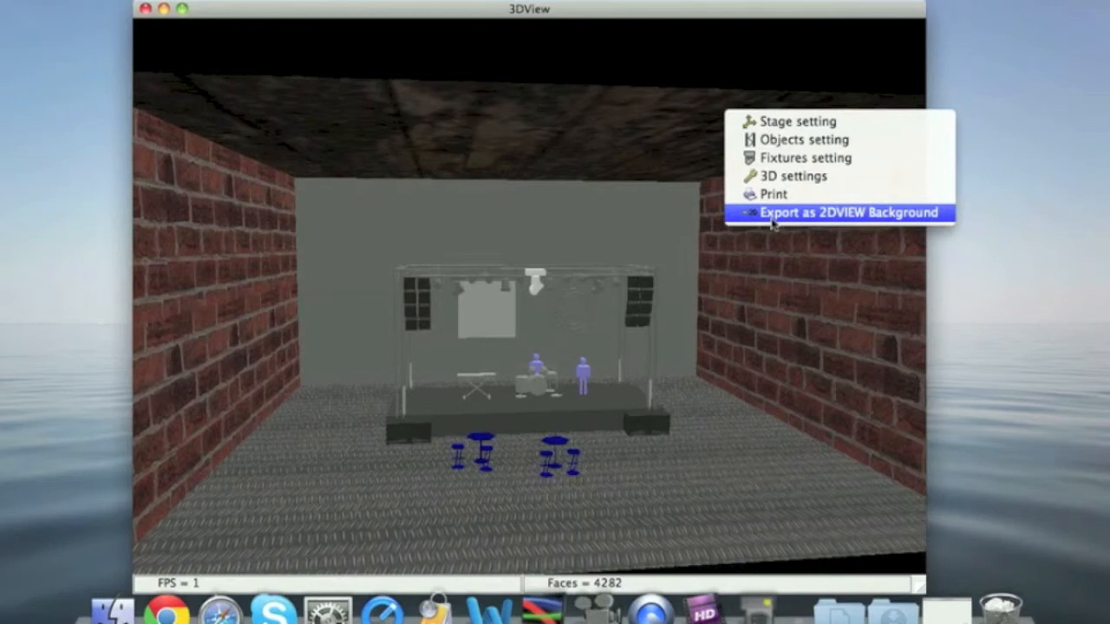
left_click(691, 72)
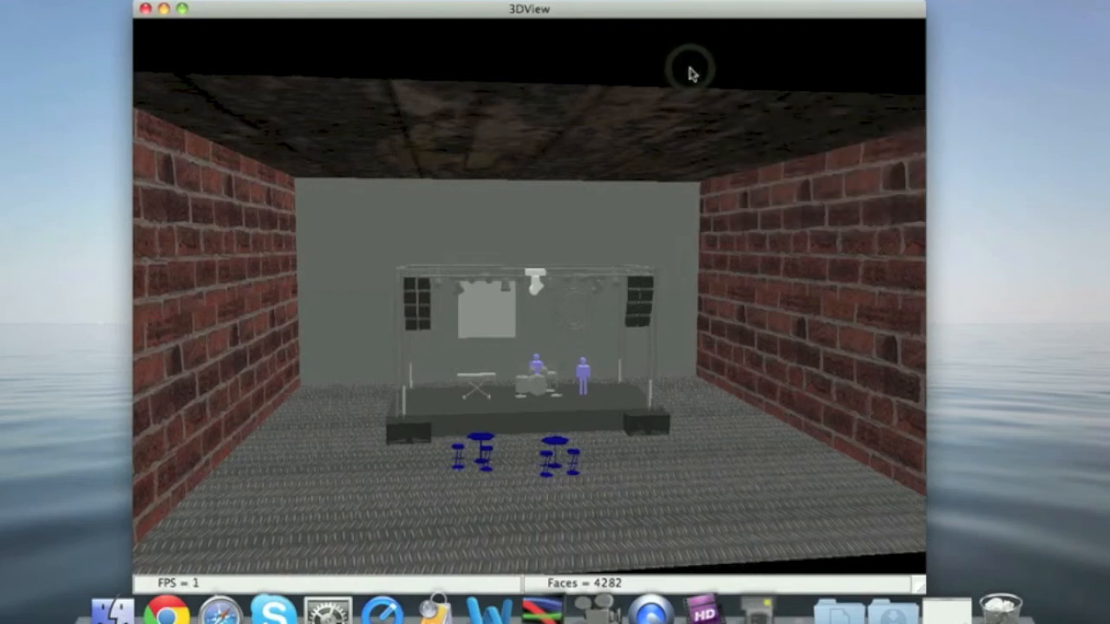